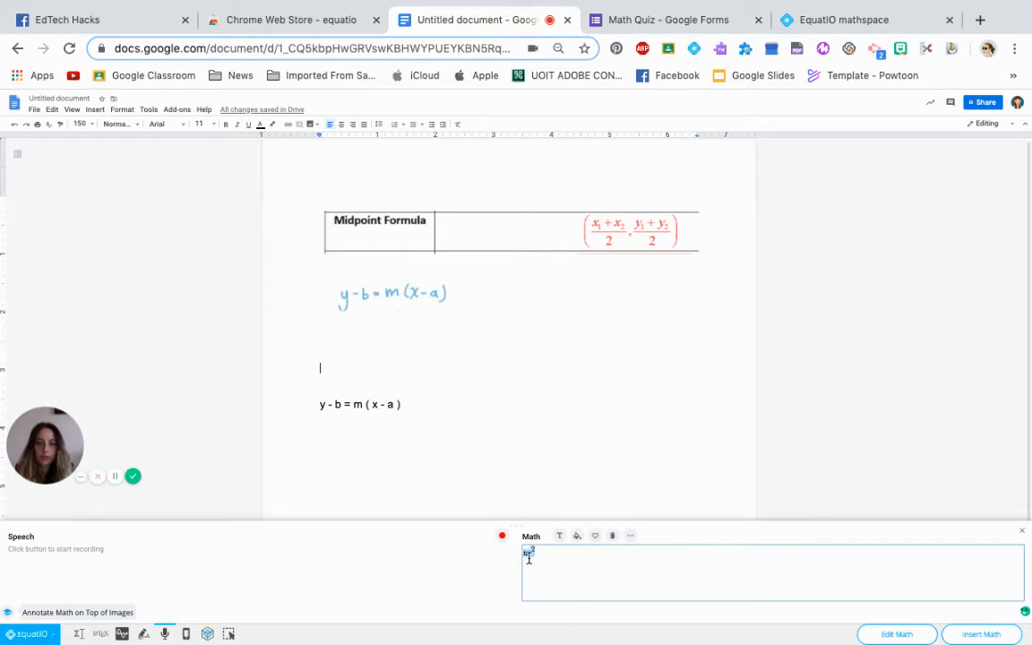
# Colour the selected πr² expression green and insert it into the document above the y - b = m(x - a) line
pyautogui.click(575, 540)
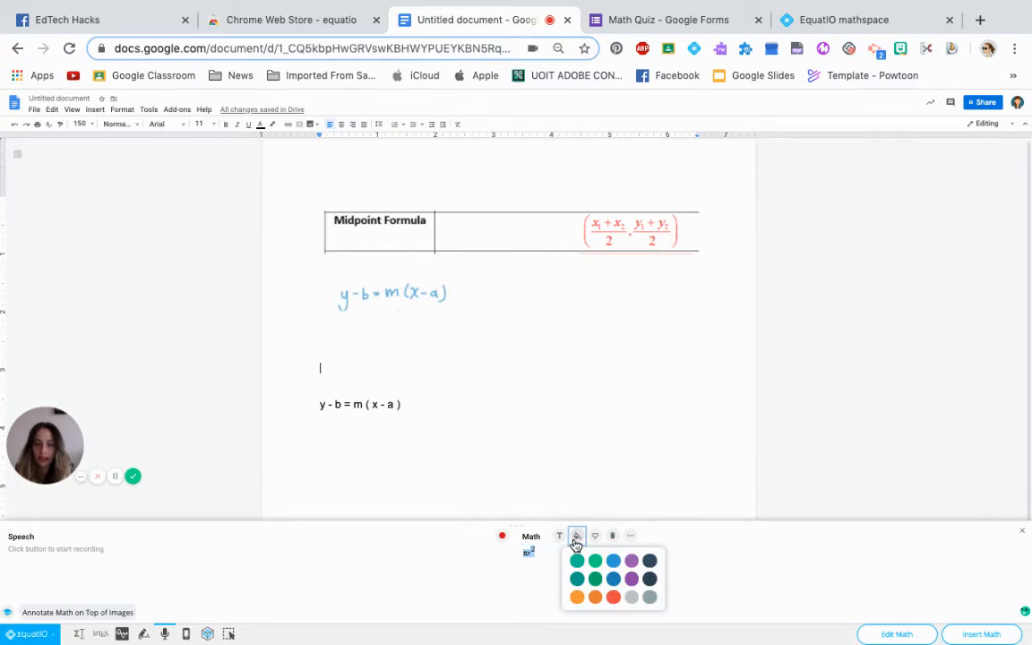
pyautogui.click(595, 563)
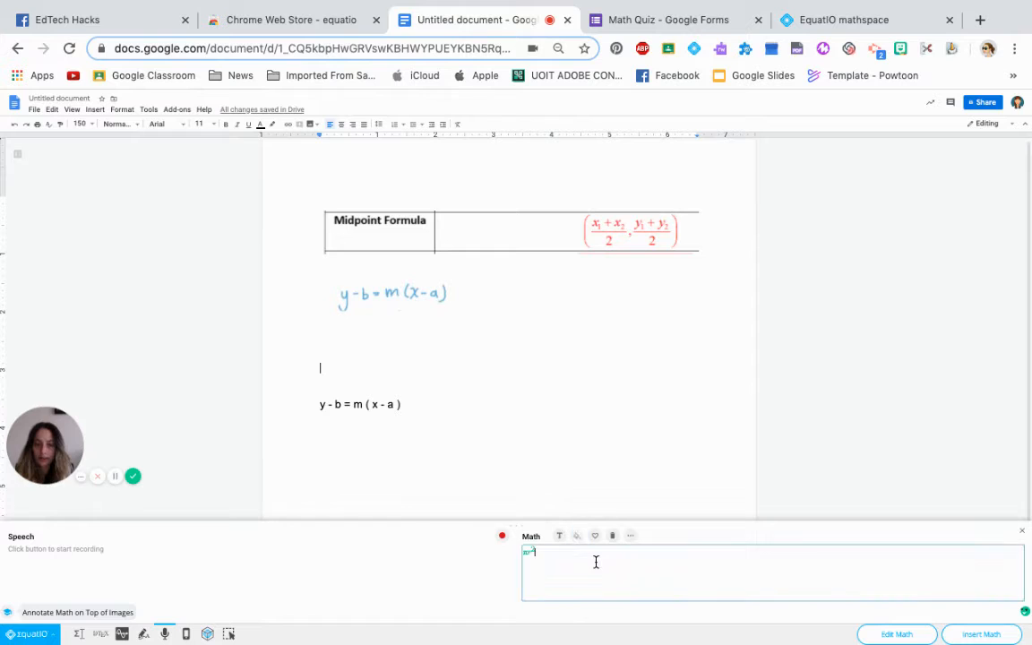
pyautogui.click(978, 635)
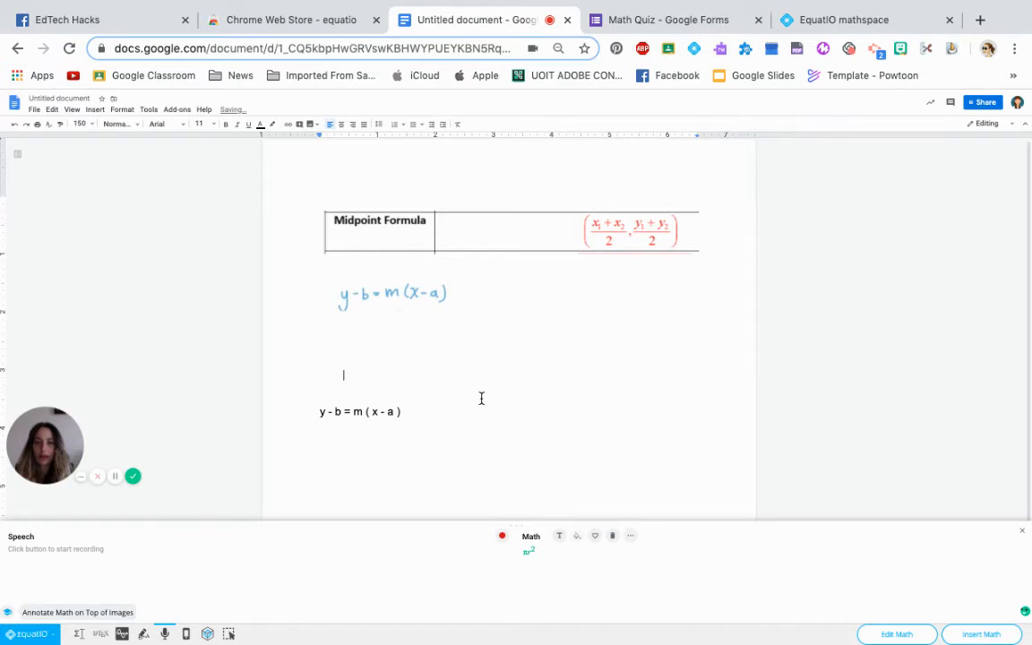
pyautogui.click(315, 370)
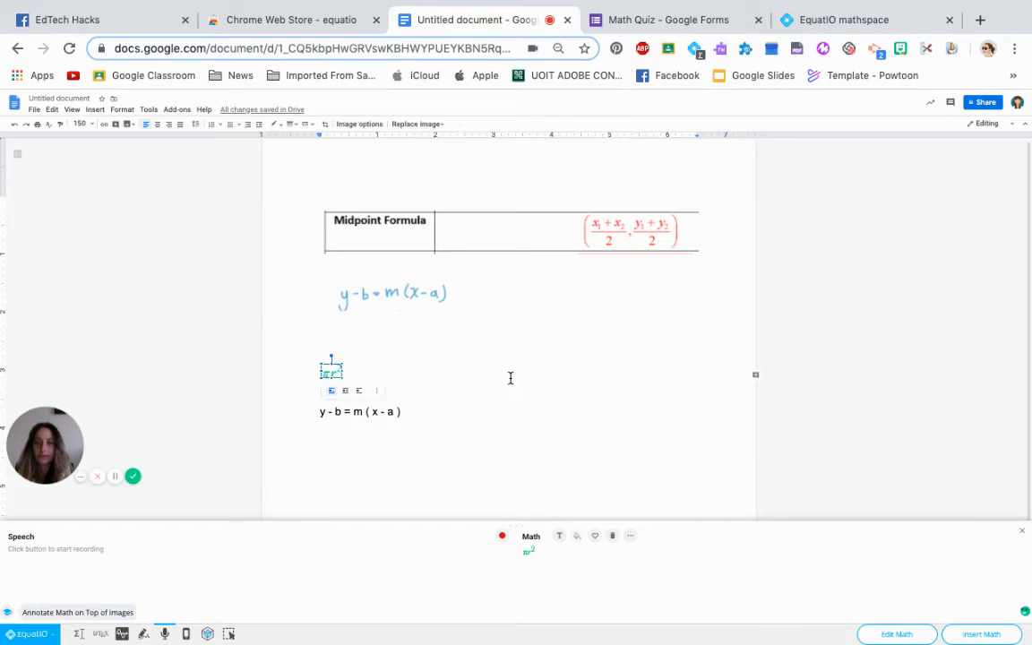
pyautogui.click(430, 389)
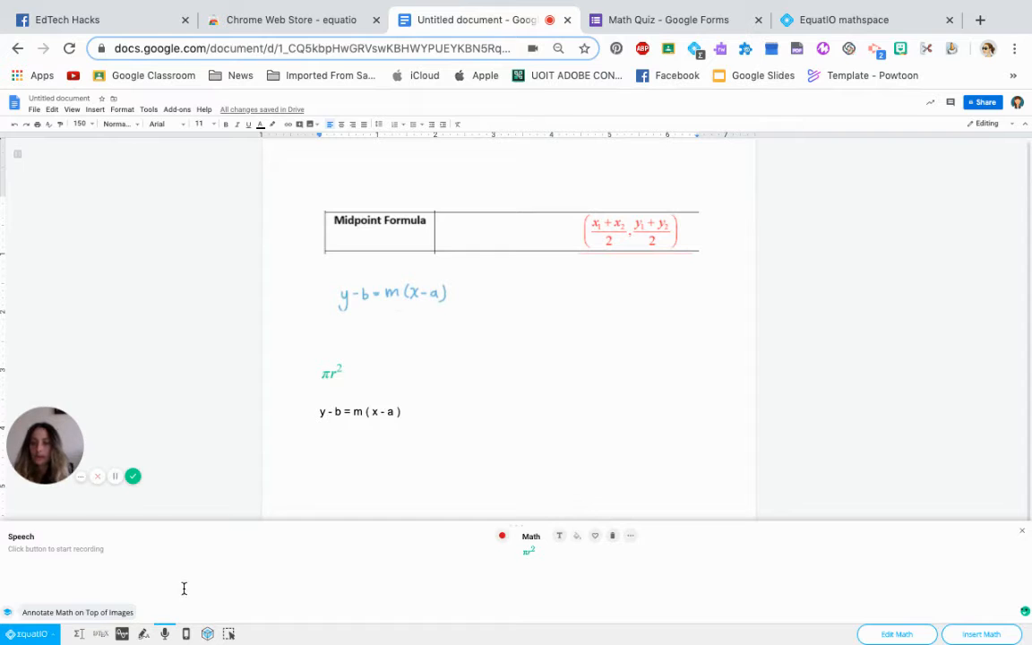
# Remove the table of values from the y = mx + b graph, zoom the graph out and insert it below πr²
pyautogui.click(122, 634)
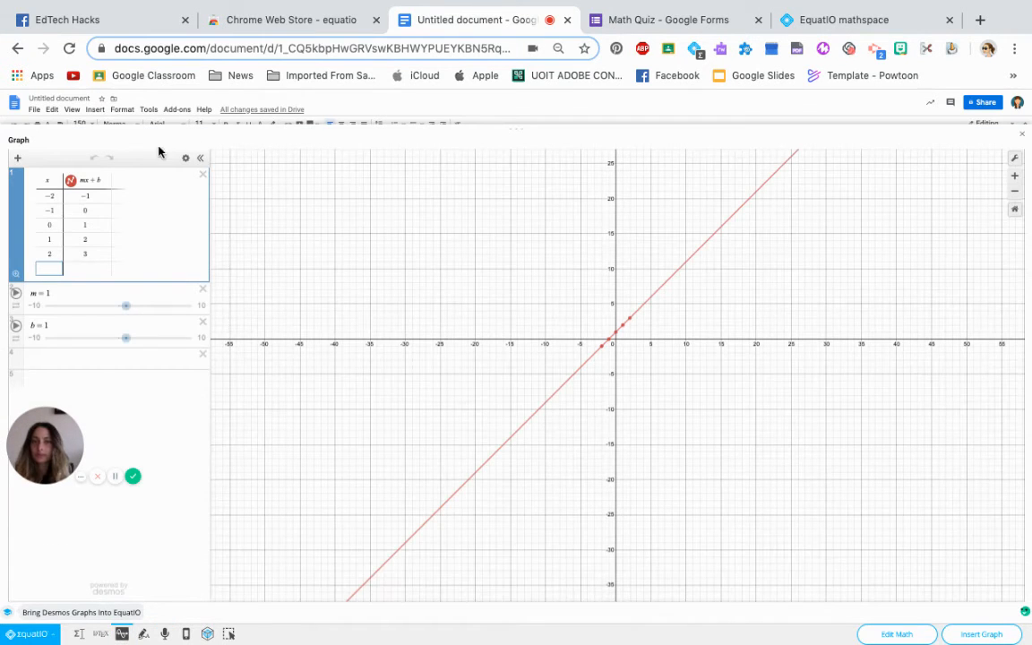
pyautogui.click(204, 177)
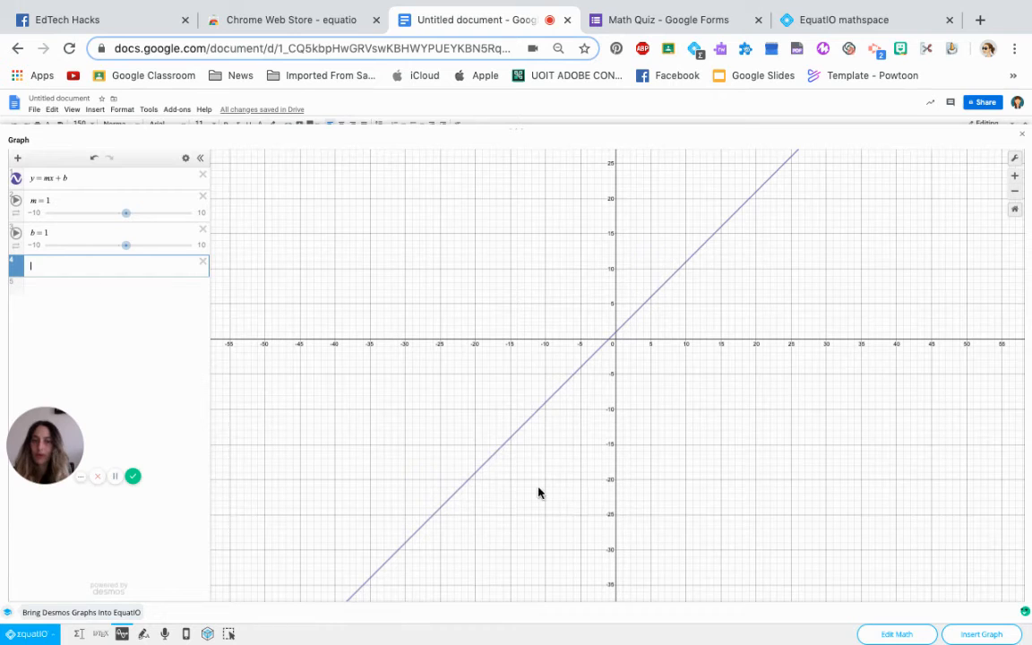
pyautogui.scroll(-3, 536, 488)
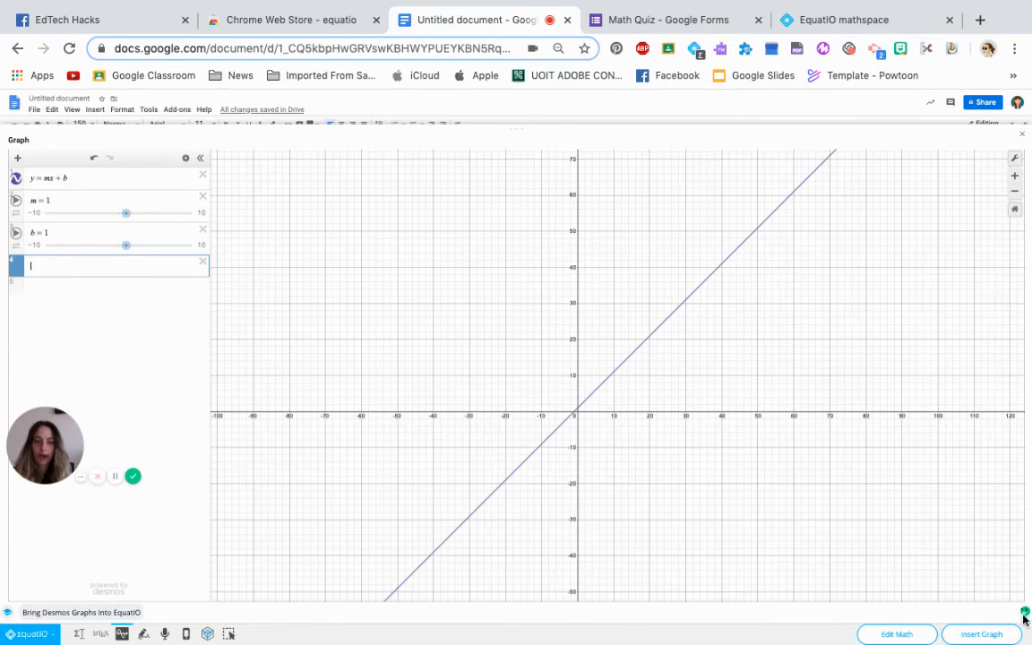
pyautogui.click(993, 635)
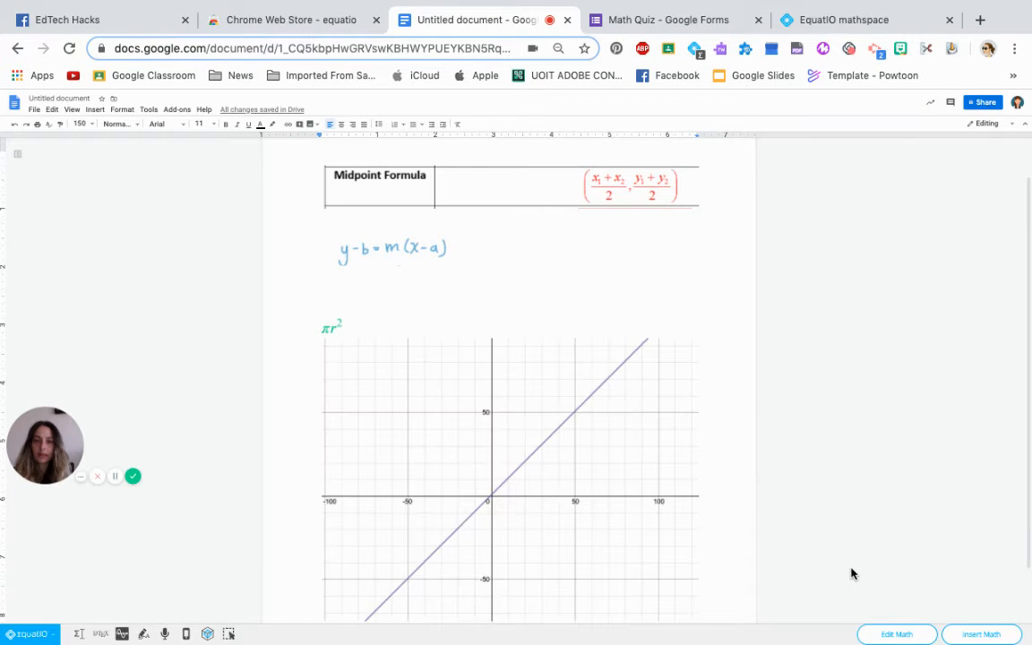
pyautogui.scroll(-2, 581, 427)
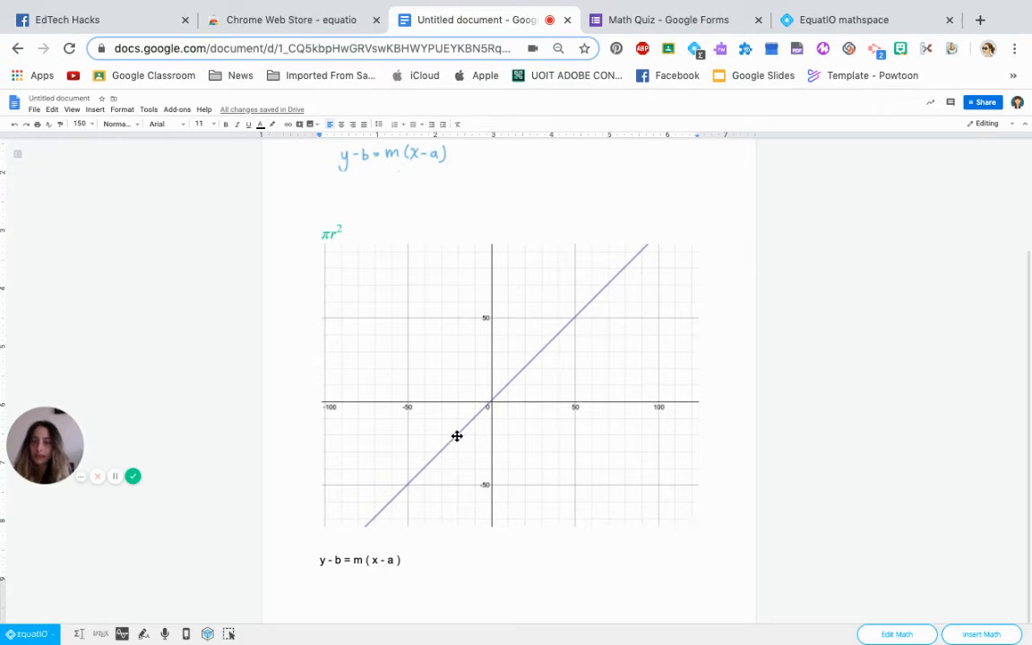
# Open EquatIO mathspace and move the protractor slightly to the right of its current place
pyautogui.click(208, 635)
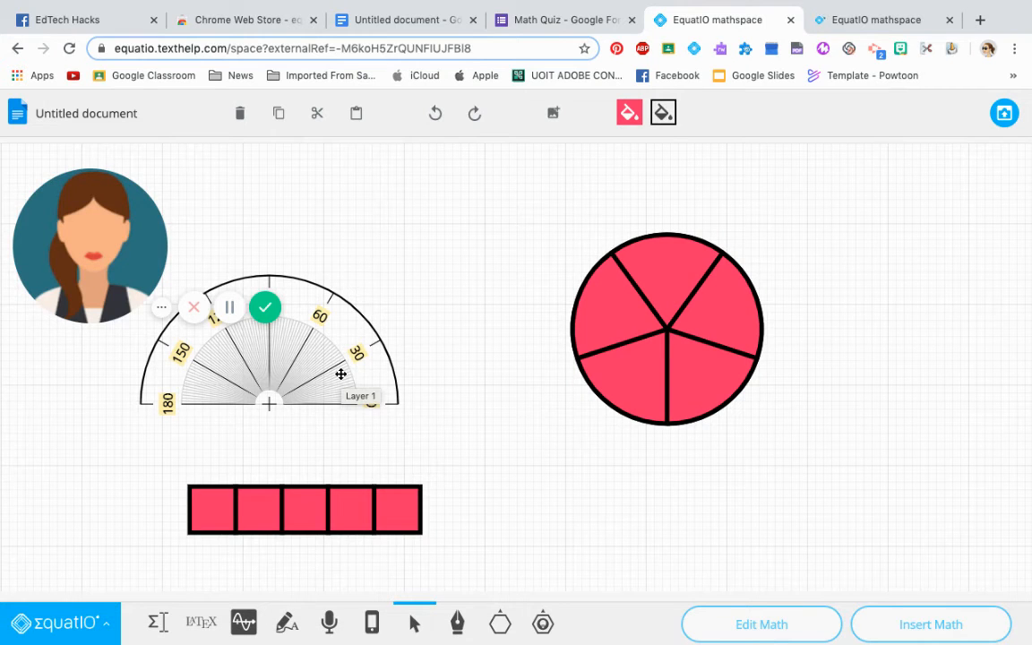
pyautogui.moveTo(340, 374); pyautogui.dragTo(383, 381)
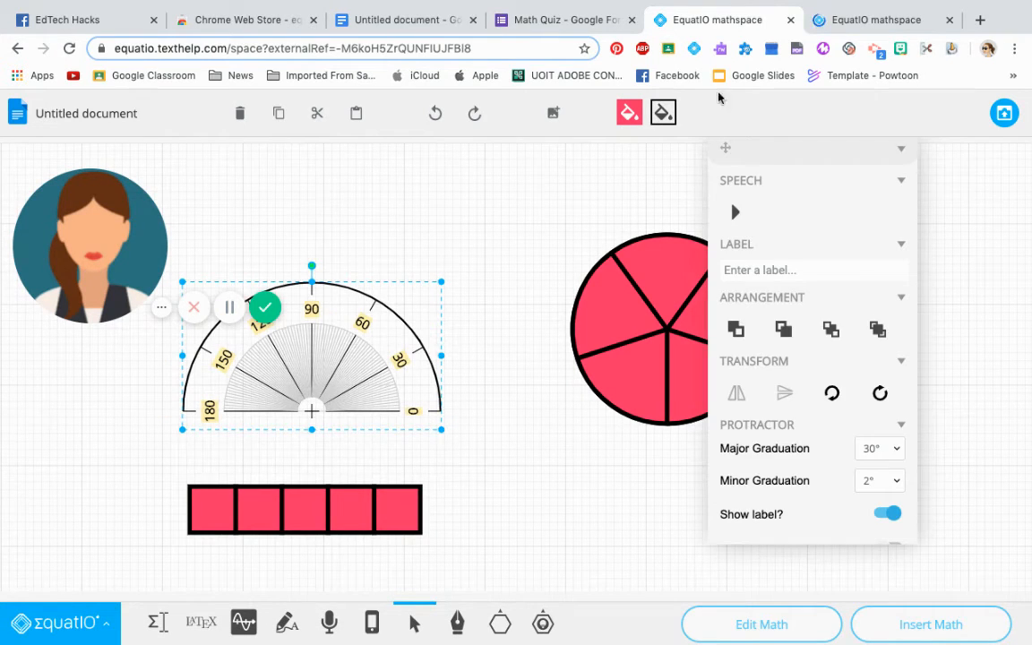
pyautogui.click(476, 203)
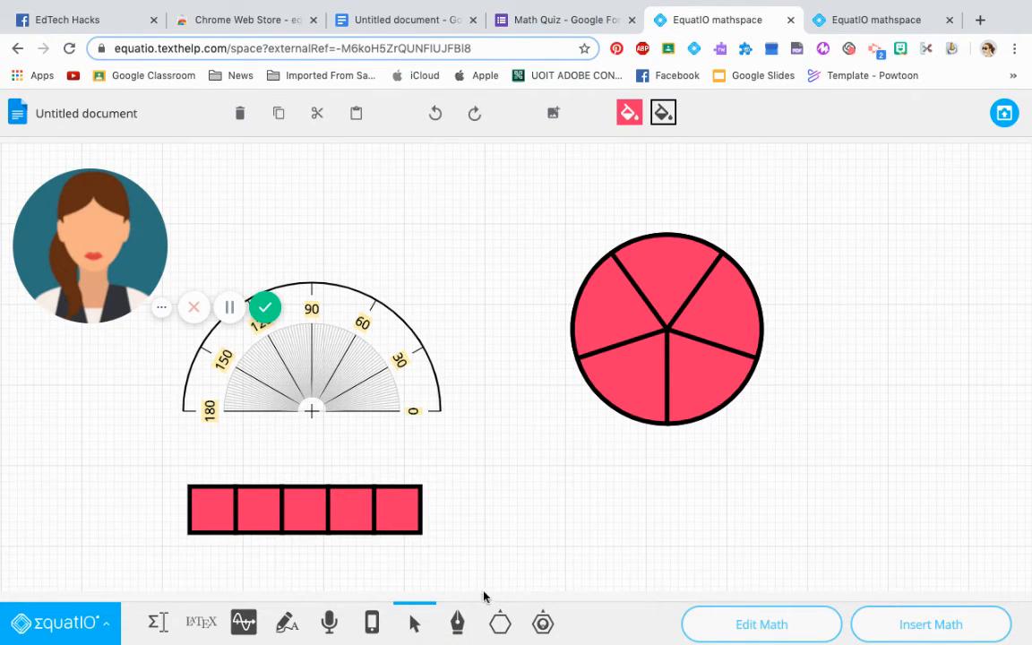
# Draw a plain circle to the right of the large fraction circle and handwrite "Hi" below the fraction circle
pyautogui.click(500, 602)
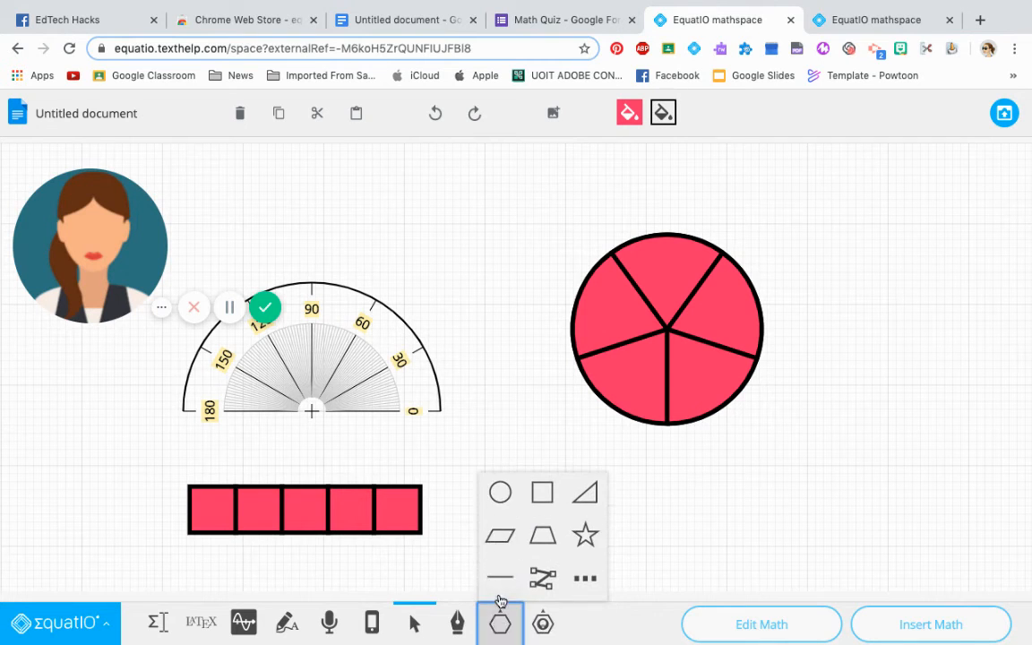
pyautogui.click(500, 492)
pyautogui.moveTo(837, 397)
pyautogui.mouseDown()
pyautogui.moveTo(928, 439)
pyautogui.moveTo(879, 415)
pyautogui.moveTo(860, 390)
pyautogui.moveTo(871, 403)
pyautogui.mouseUp()
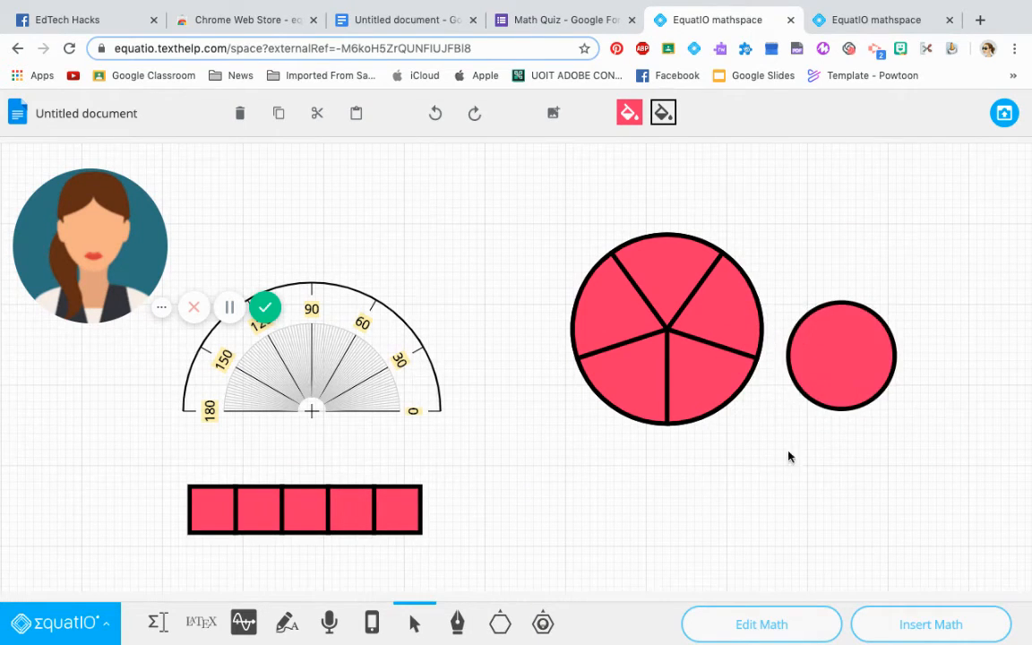
pyautogui.click(462, 631)
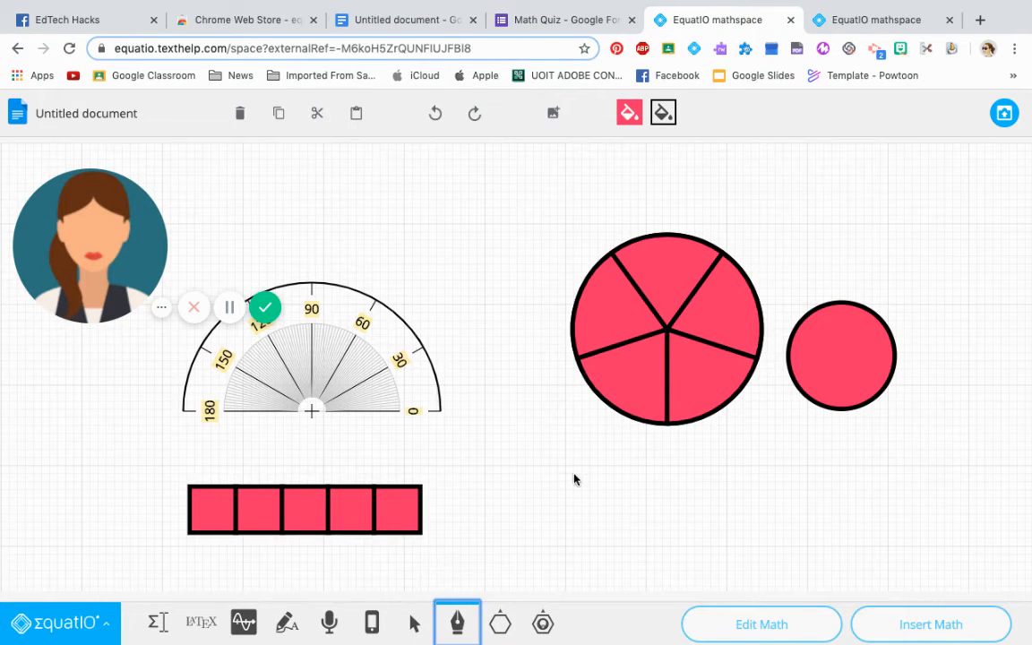
pyautogui.moveTo(574, 466)
pyautogui.mouseDown()
pyautogui.moveTo(566, 539)
pyautogui.moveTo(610, 503)
pyautogui.moveTo(607, 539)
pyautogui.moveTo(625, 539)
pyautogui.mouseUp()
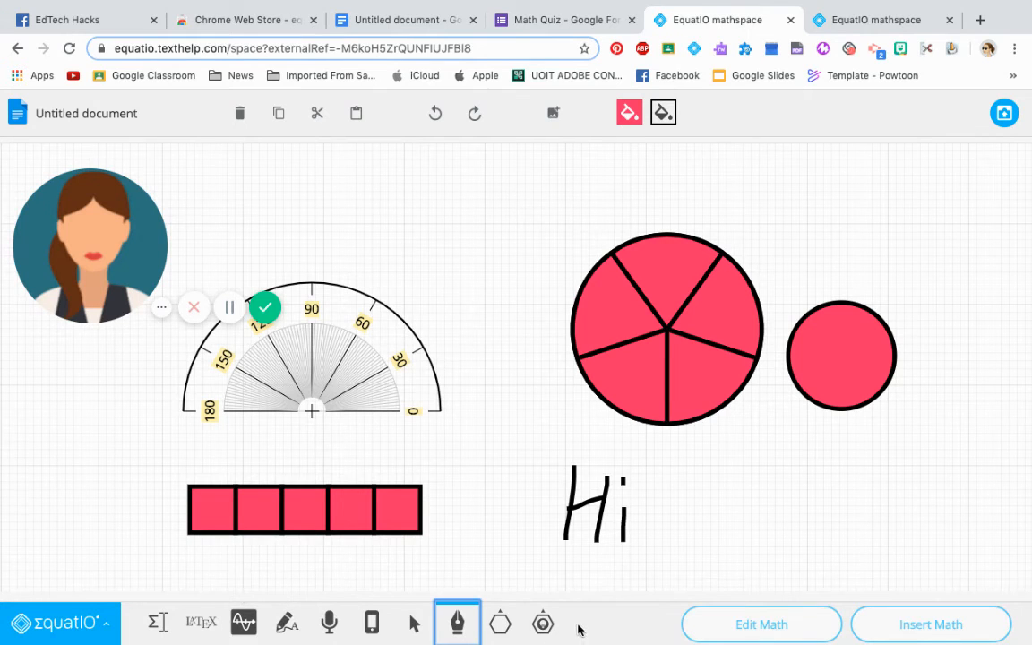
# Add a second, smaller protractor above and to the right of the existing one
pyautogui.click(543, 624)
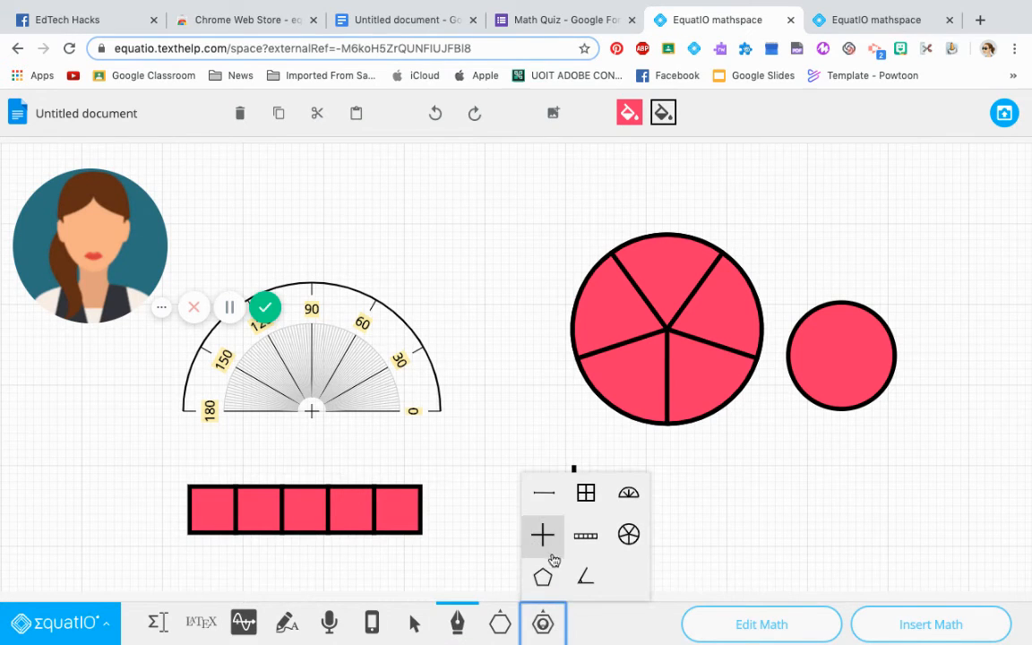
pyautogui.click(628, 492)
pyautogui.moveTo(356, 177); pyautogui.dragTo(529, 260)
pyautogui.click(469, 262)
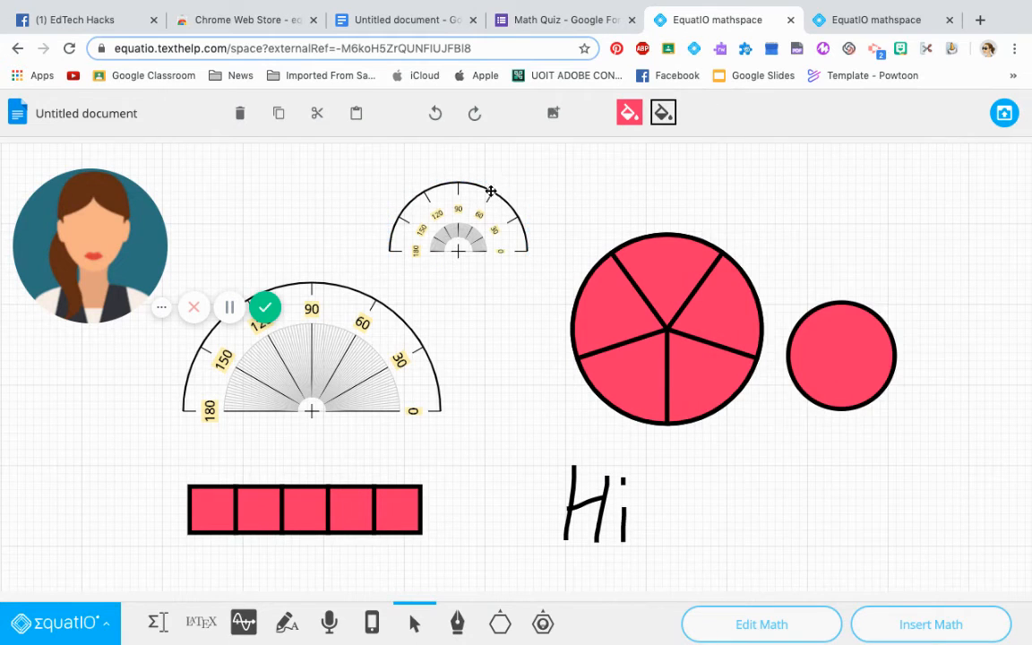
# Add a small fraction circle to the right of "Hi" with 8 segments, 4 of them shaded
pyautogui.click(543, 623)
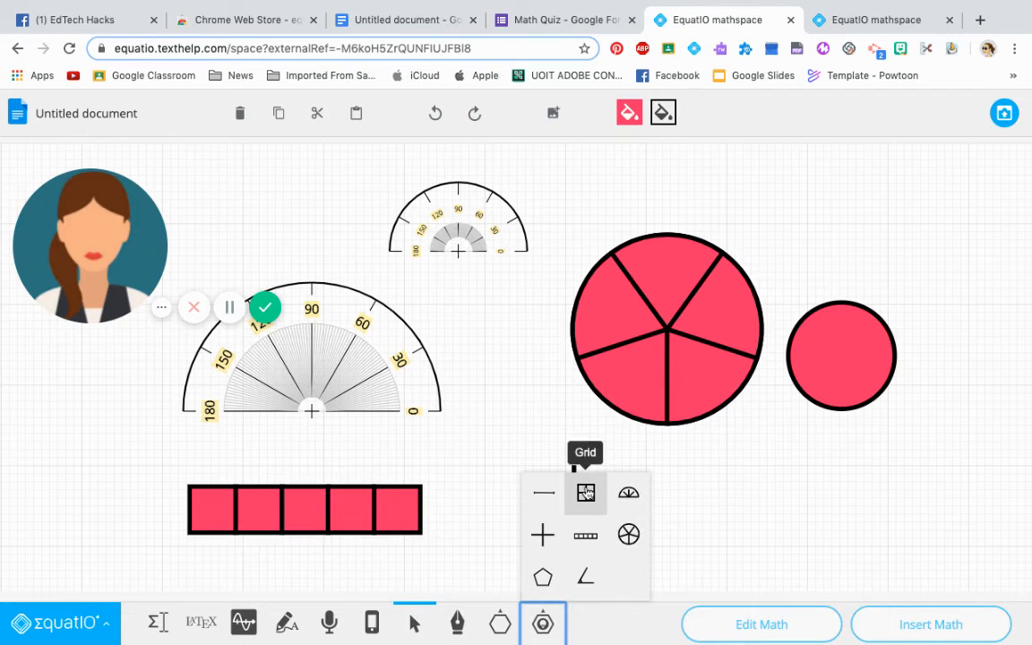
pyautogui.click(629, 534)
pyautogui.click(733, 501)
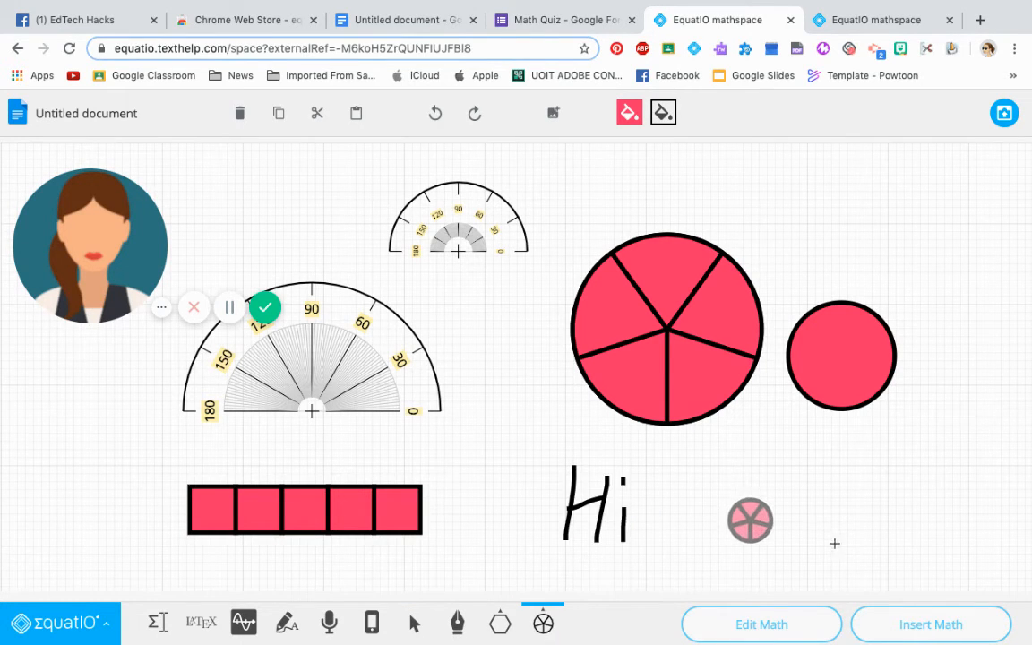
pyautogui.click(769, 528)
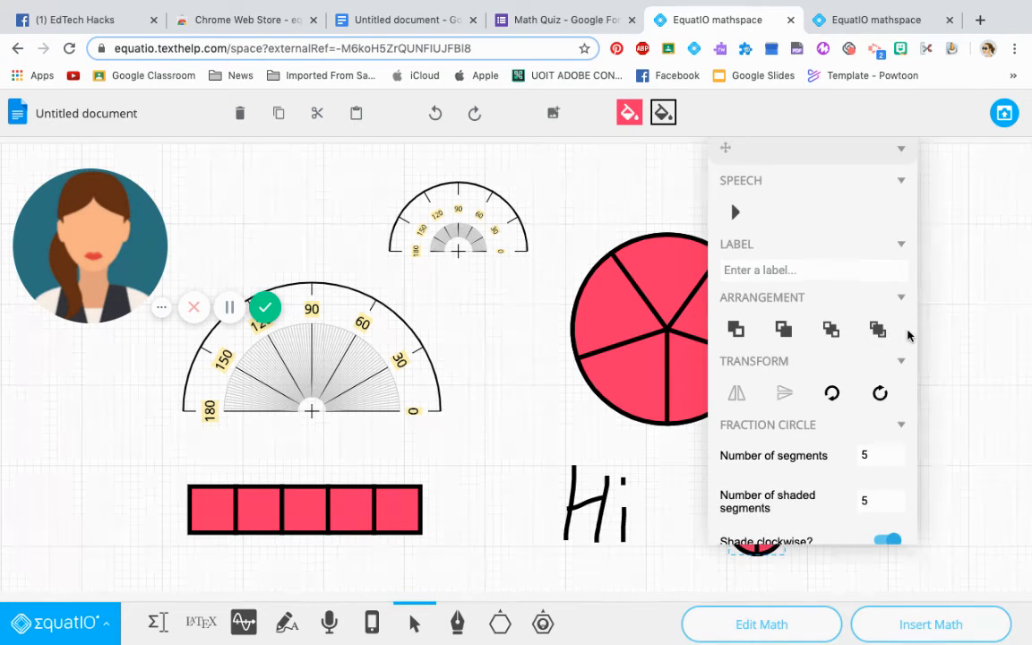
pyautogui.click(890, 457)
pyautogui.write('8')
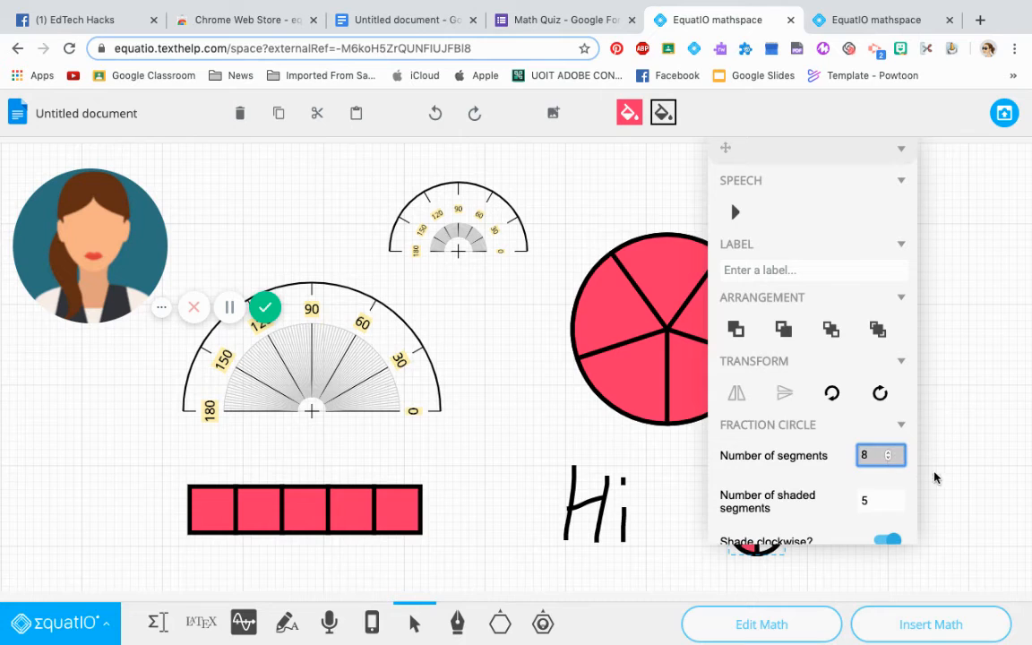
pyautogui.click(890, 504)
pyautogui.click(890, 506)
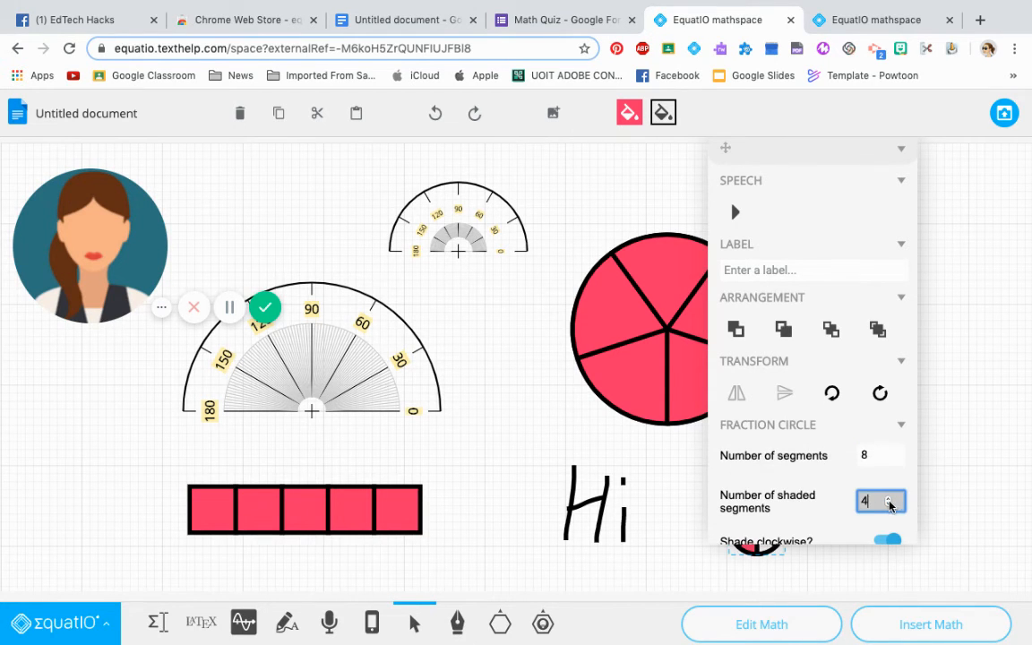
pyautogui.click(944, 507)
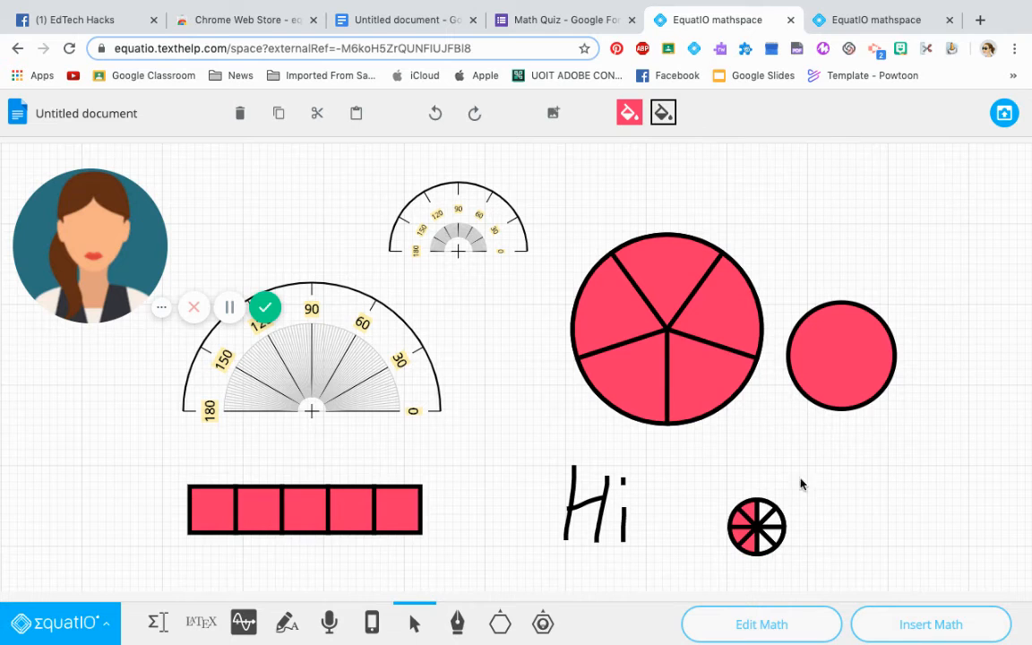
# Insert the mathspace drawing with the protractor, fraction bar and fraction circle into the document below the graph
pyautogui.rightClick(769, 520)
pyautogui.click(962, 516)
pyautogui.click(943, 627)
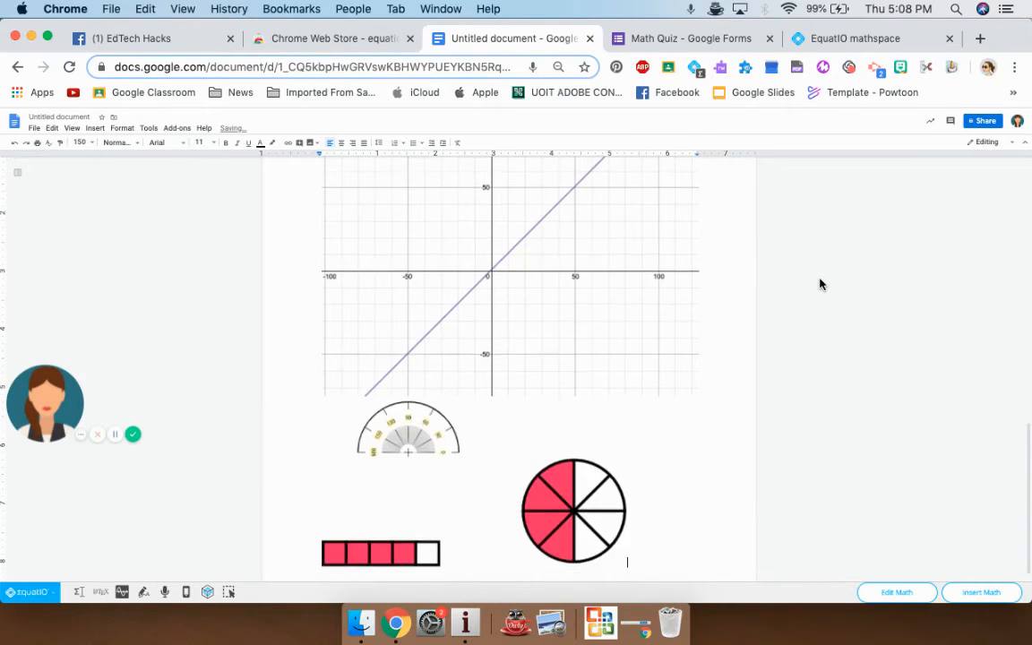
pyautogui.scroll(-5, 675, 354)
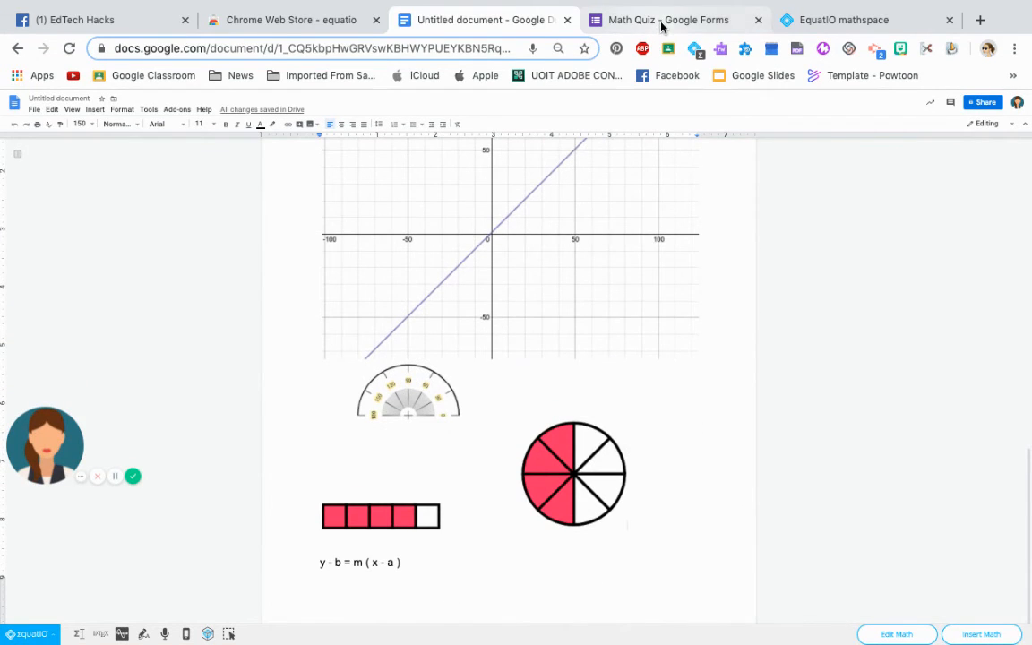
# Switch to the Math Quiz in Google Forms and open the first untitled file-upload question for editing
pyautogui.click(661, 27)
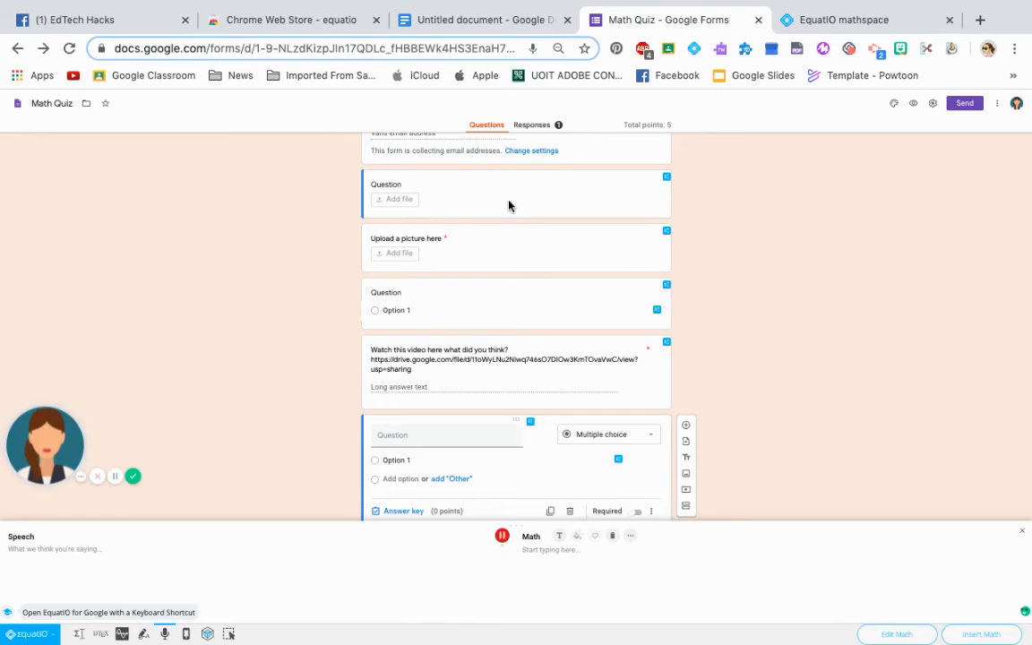
pyautogui.scroll(1, 439, 184)
pyautogui.click(408, 216)
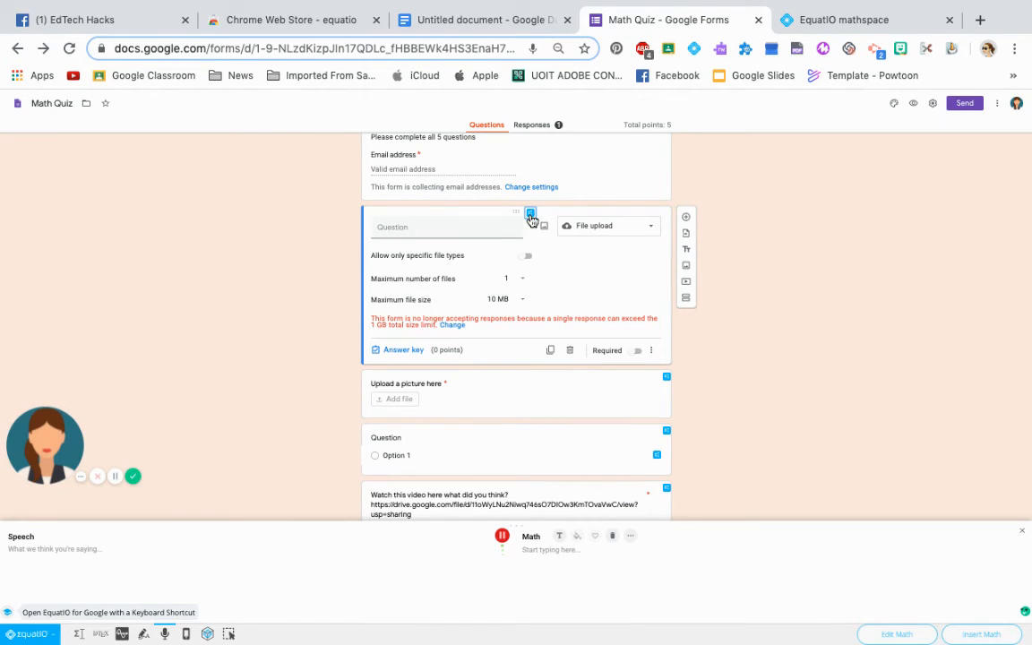
# Dictate the equation y² + b² = c² with speech input, inserting it into the file-upload question with centre alignment
pyautogui.click(165, 632)
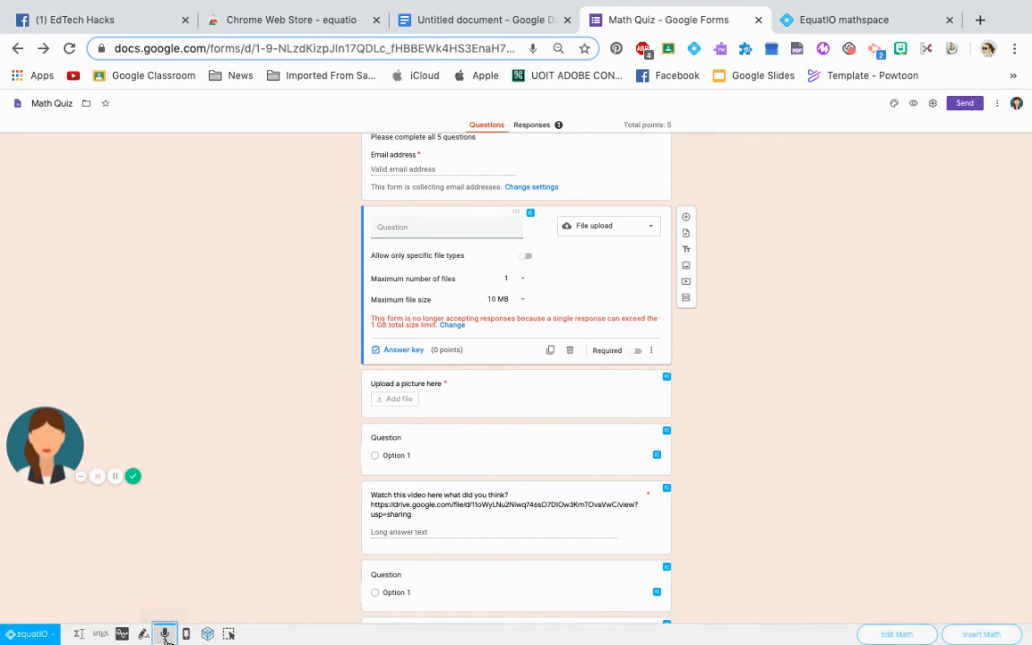
pyautogui.click(165, 633)
pyautogui.click(503, 536)
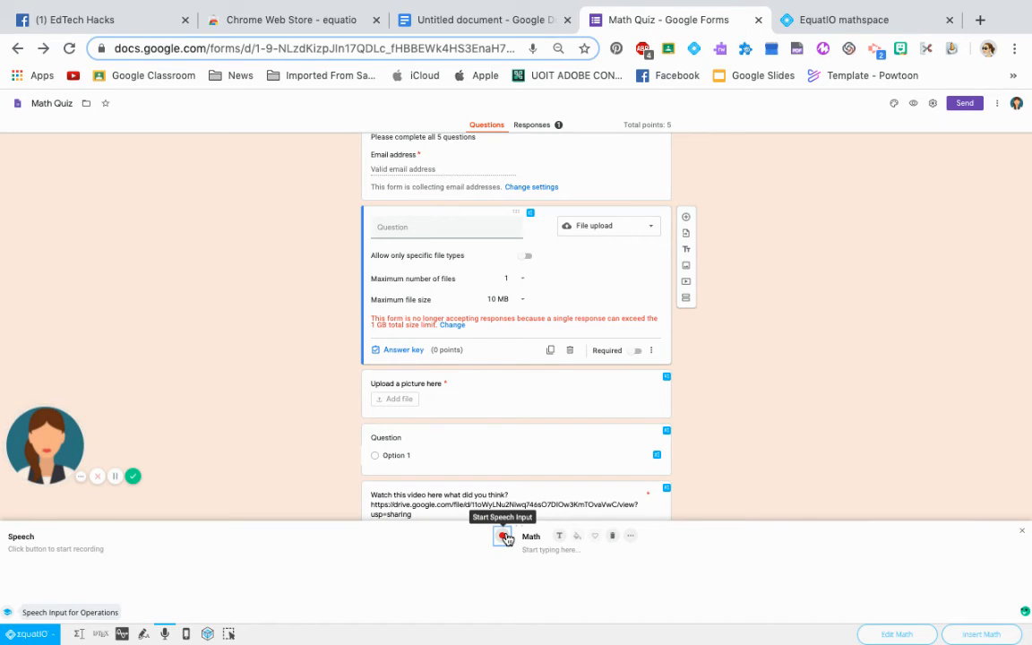
pyautogui.click(504, 537)
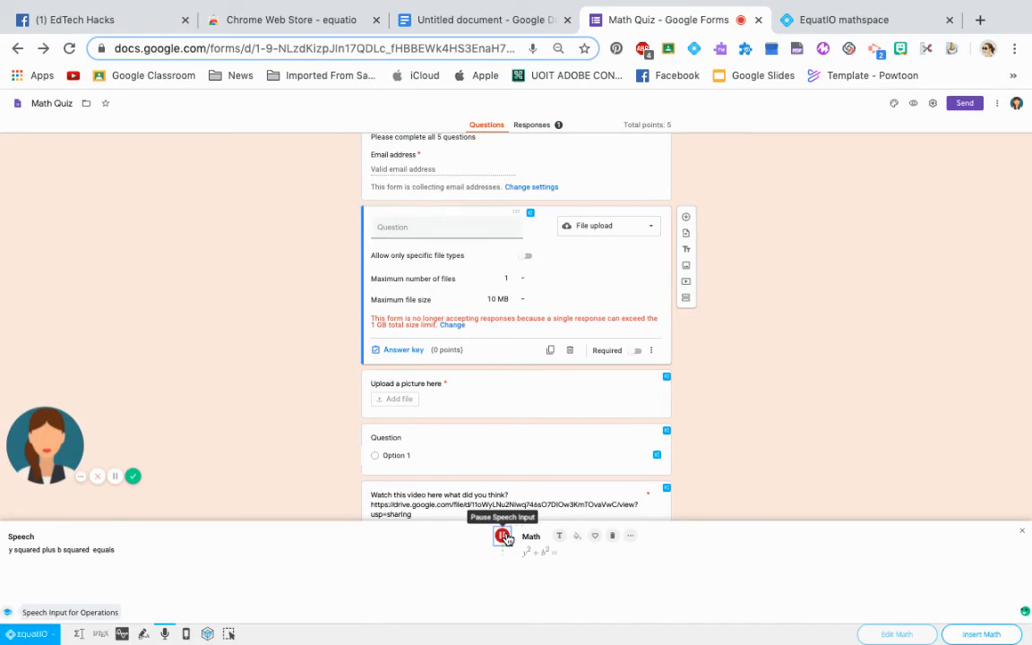
pyautogui.click(504, 537)
pyautogui.click(956, 634)
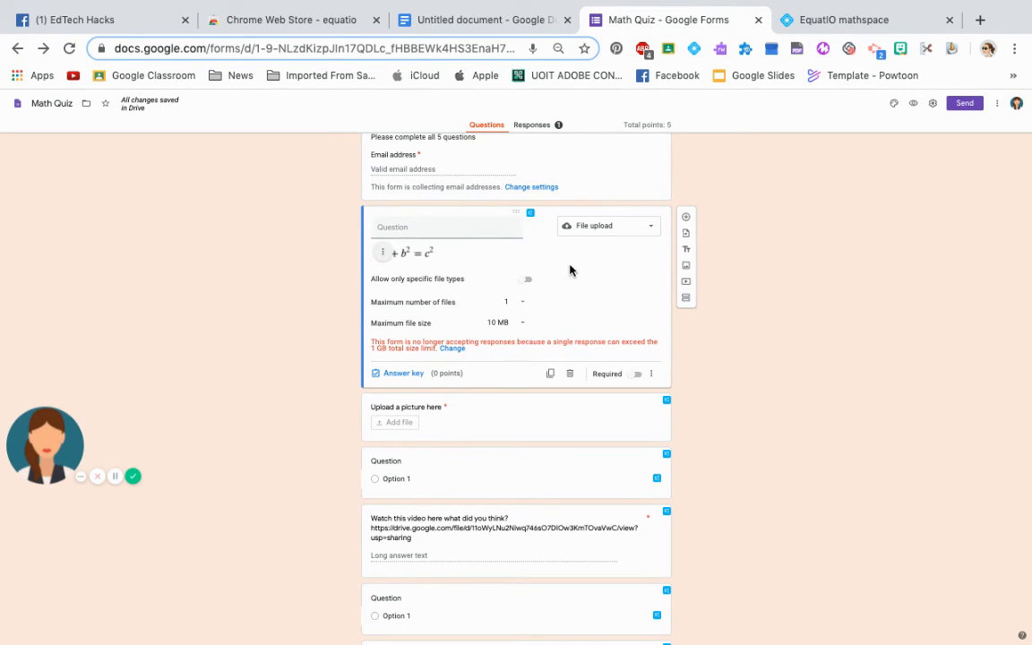
pyautogui.click(382, 254)
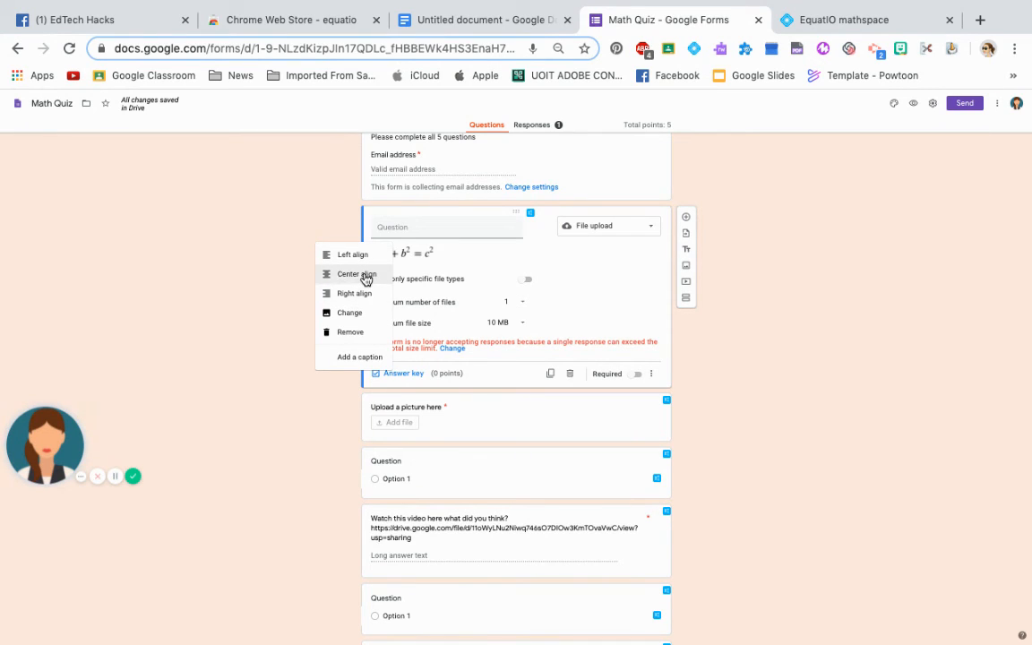
pyautogui.click(356, 274)
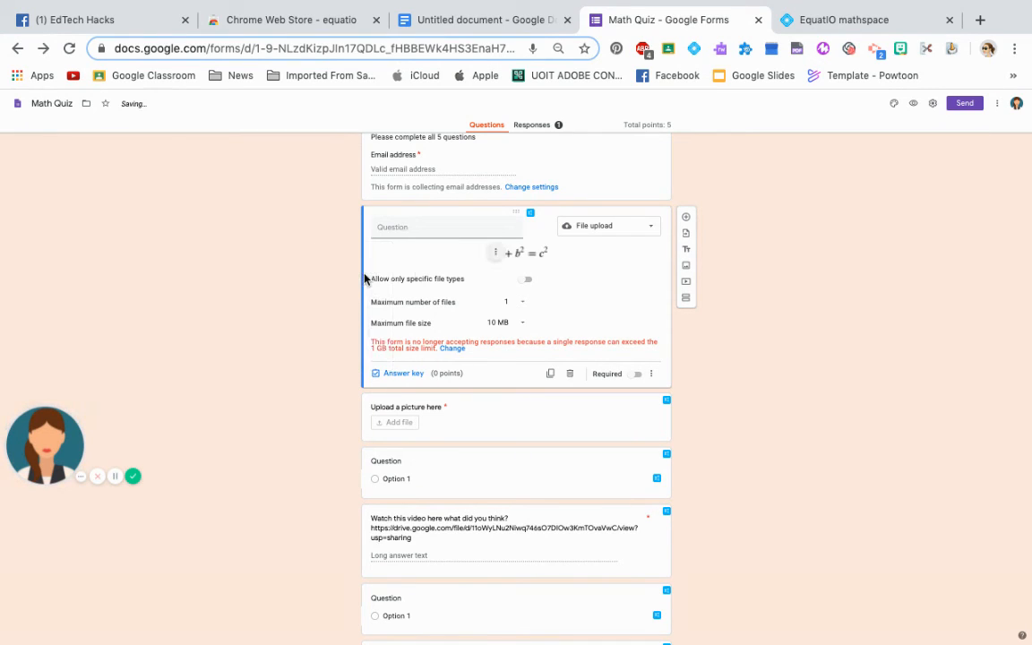
# Open the equation y² + b² = c² from the first quiz question in EquatIO's graph editor
pyautogui.click(494, 253)
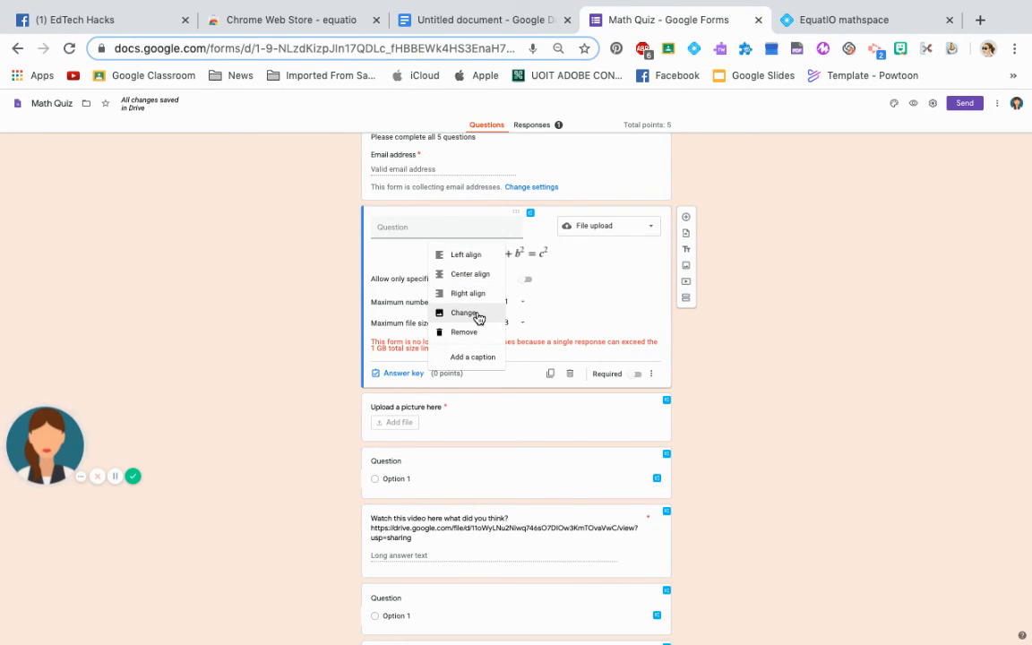
pyautogui.click(528, 251)
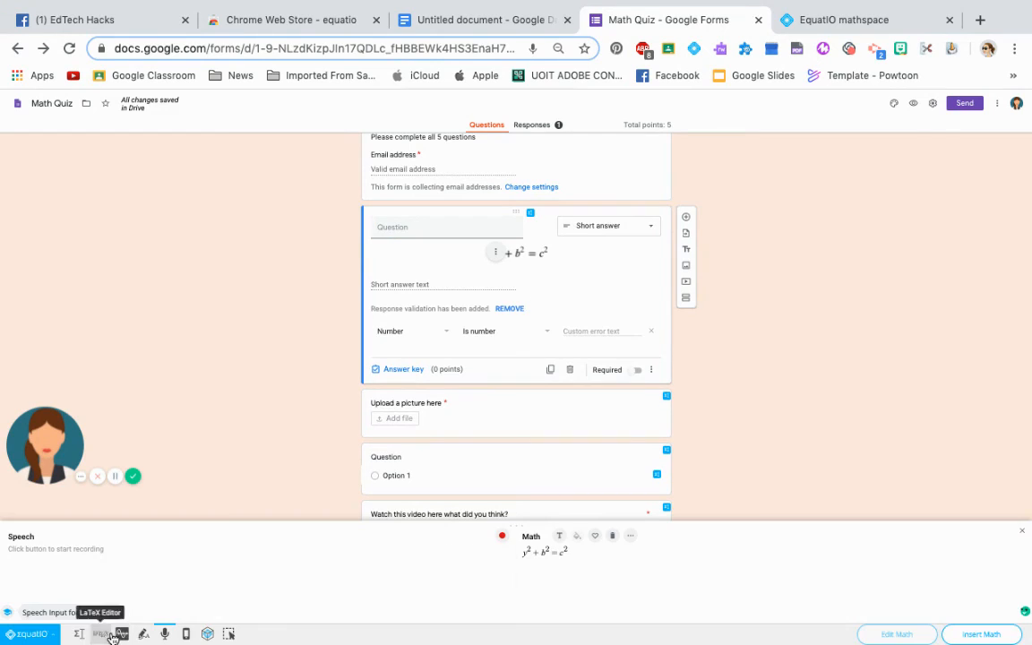
pyautogui.click(123, 634)
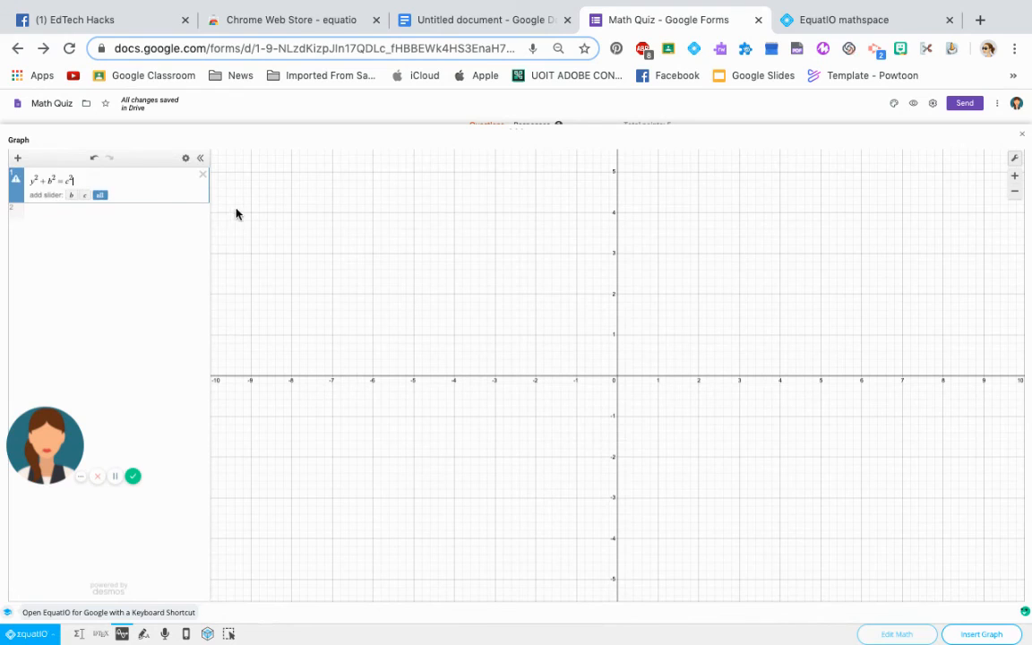
# Graph y = mx + b with sliders for all variables and insert the graph into the first question in place of the equation
pyautogui.click(141, 179)
pyautogui.moveTo(54, 180); pyautogui.dragTo(3, 179)
pyautogui.write('y=mx')
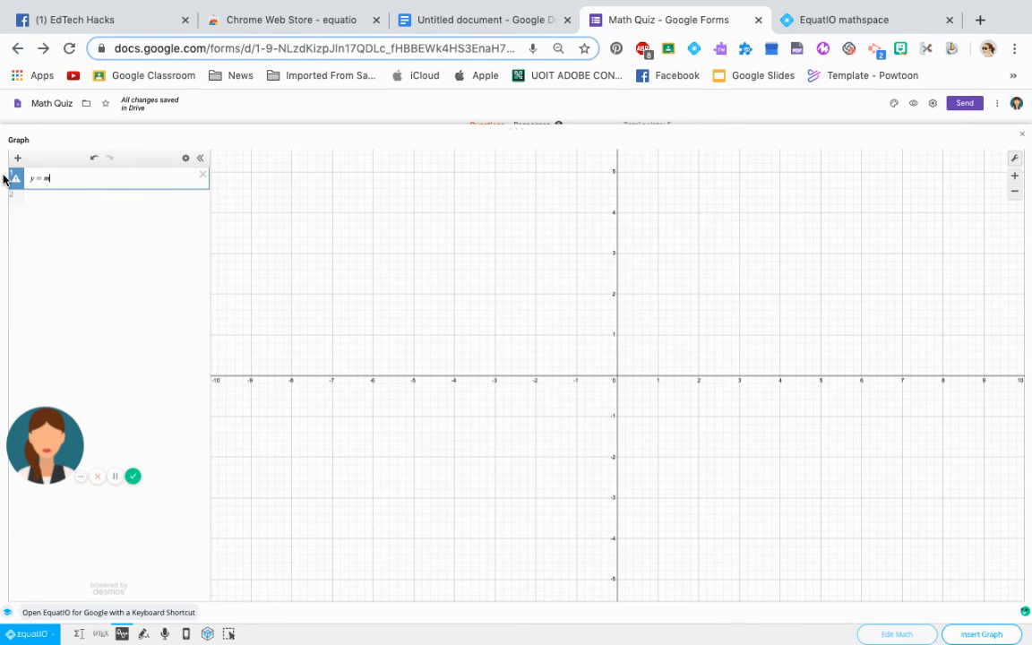
pyautogui.write('+ b')
pyautogui.click(98, 191)
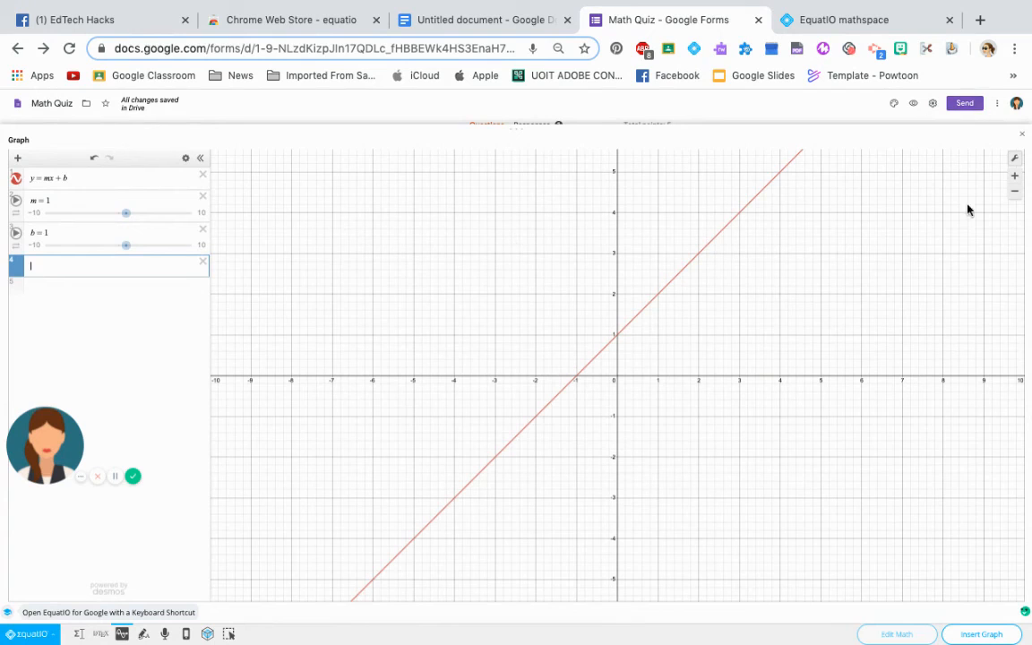
pyautogui.click(981, 636)
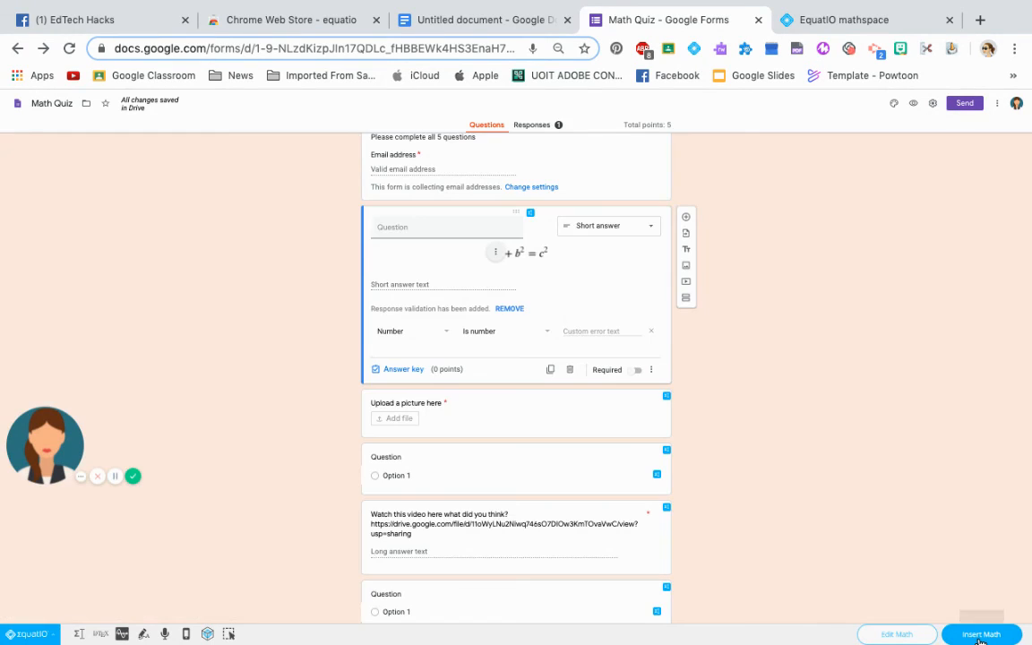
pyautogui.click(981, 636)
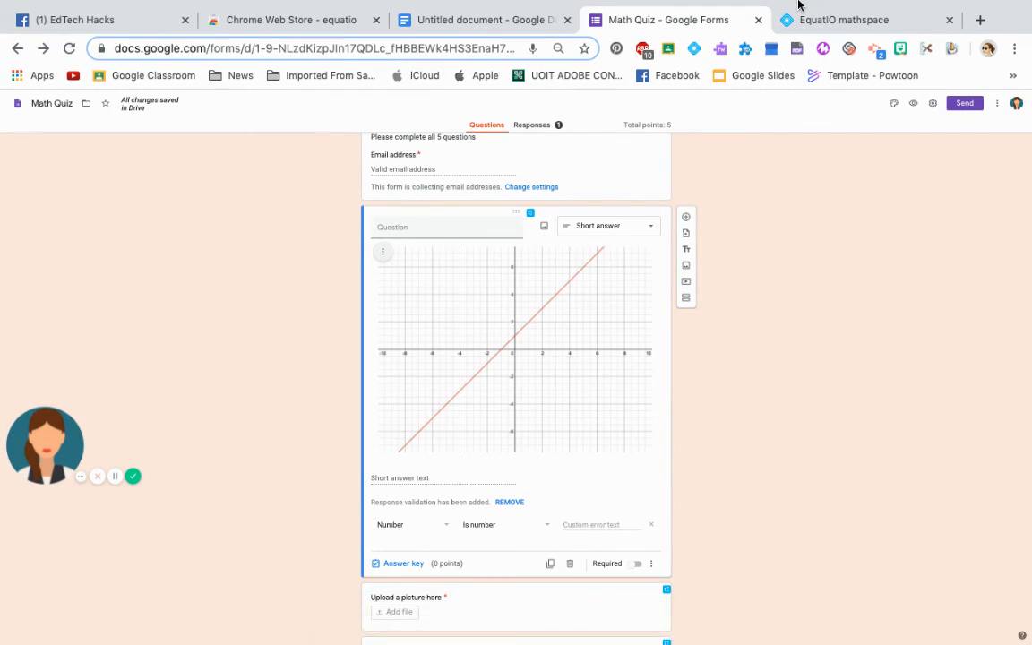
# Open the "Upload a picture here" question with its EquatIO tools and look back over the graph question
pyautogui.scroll(-1, 610, 510)
pyautogui.scroll(-1, 610, 509)
pyautogui.click(668, 522)
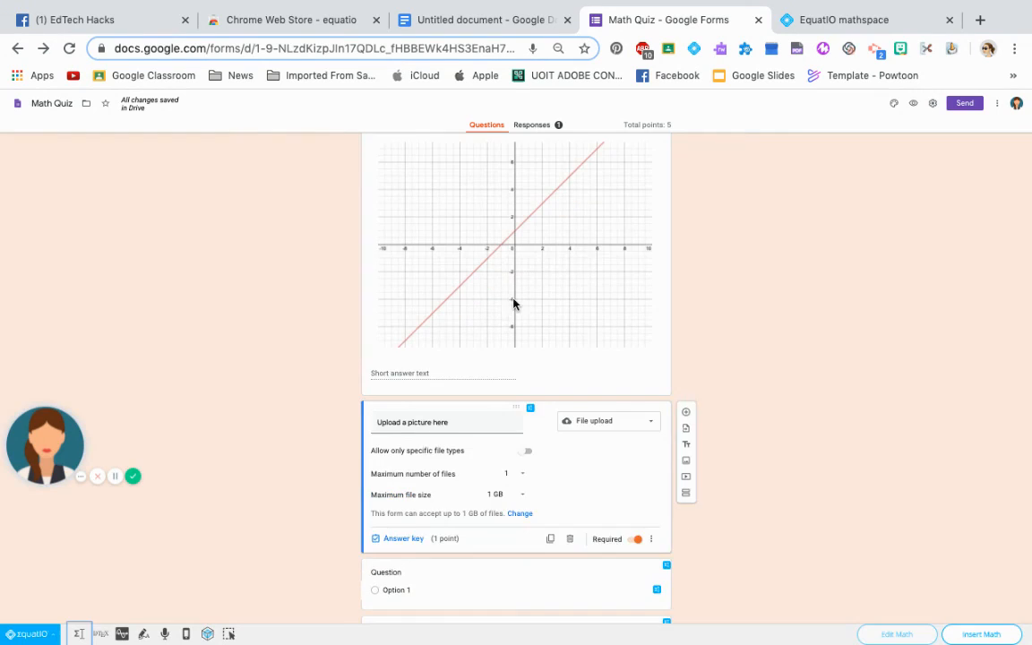
pyautogui.scroll(2, 512, 298)
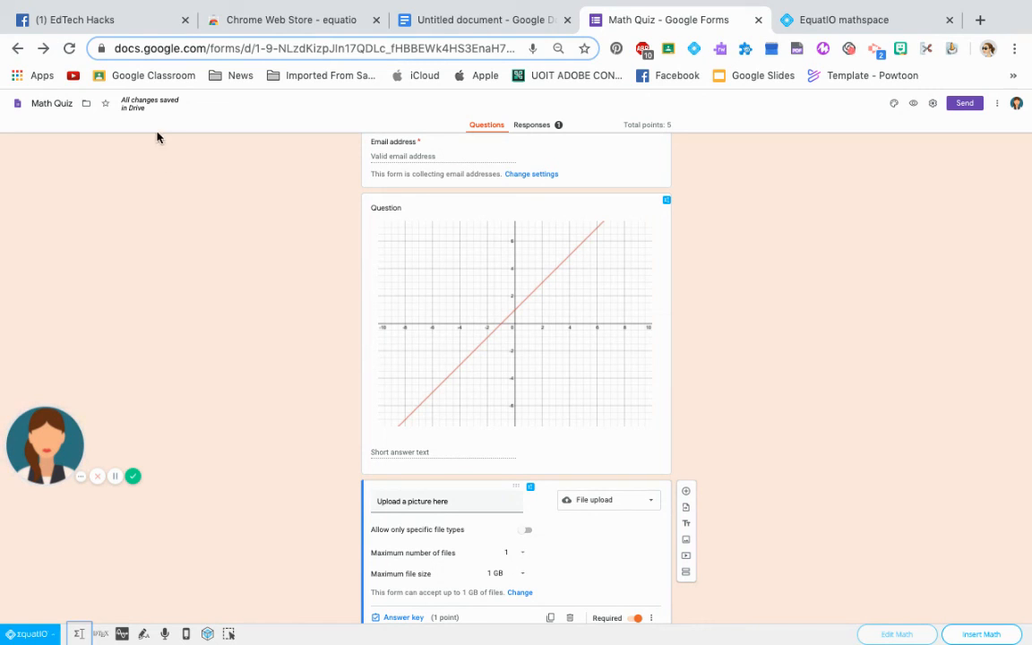
# Switch to the EdTech Hacks group page on Facebook
pyautogui.click(132, 25)
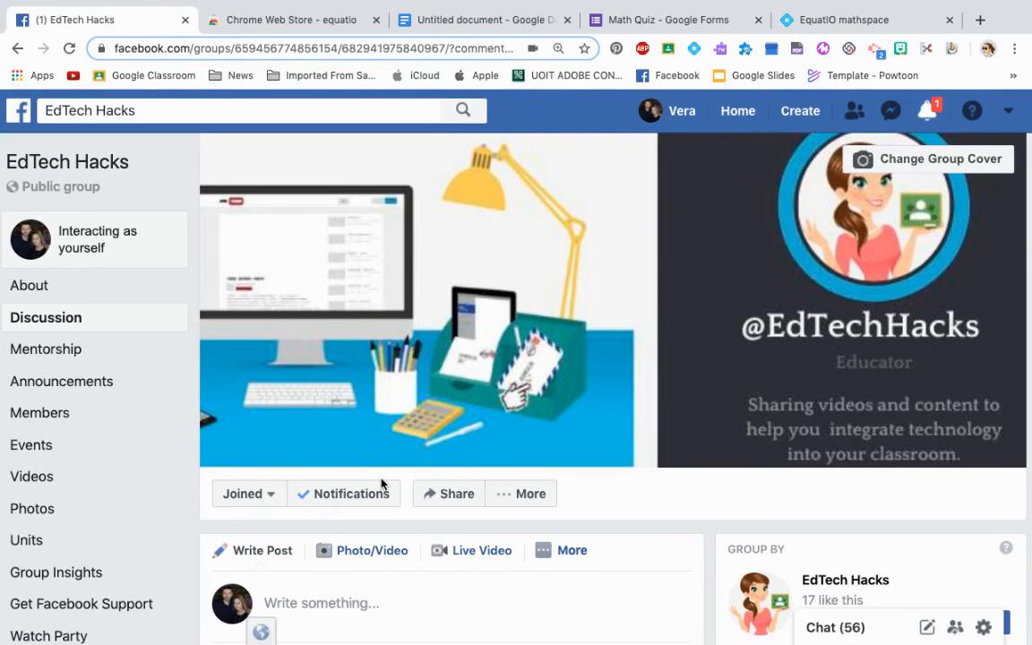
pyautogui.moveTo(140, 190); pyautogui.dragTo(132, 578)
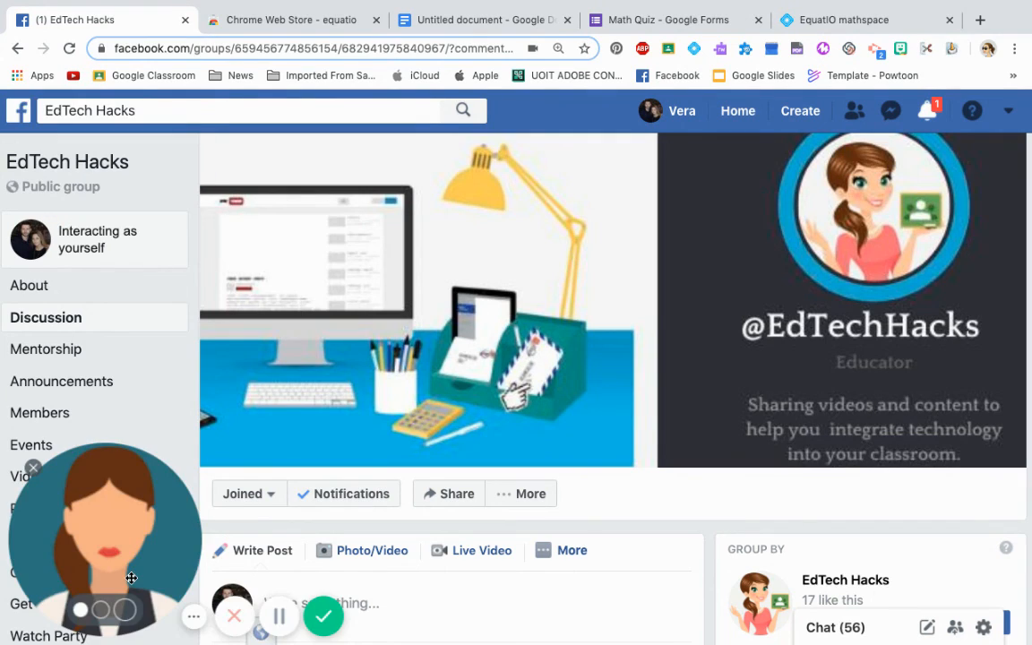